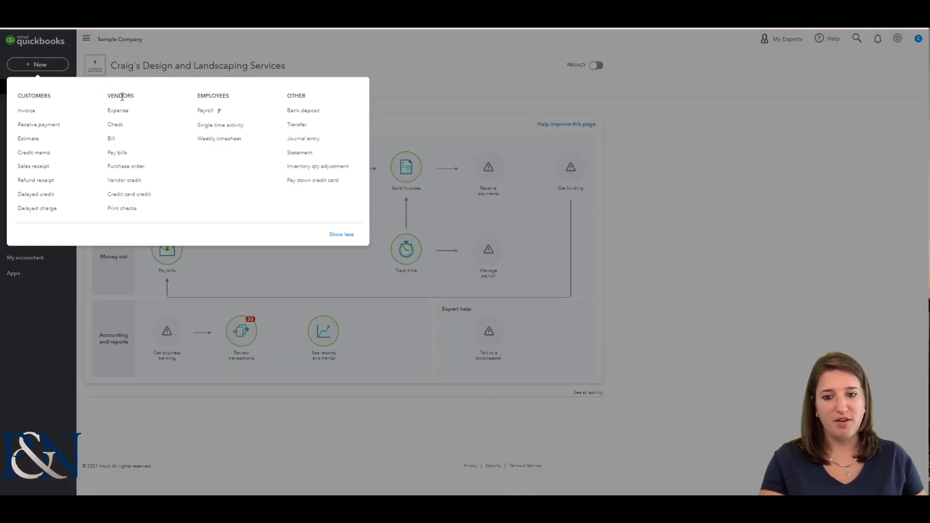
- Create a new bill with Norton Lumber and Building Materials as the vendor
{"action": "left_click", "coordinate": [145, 145]}
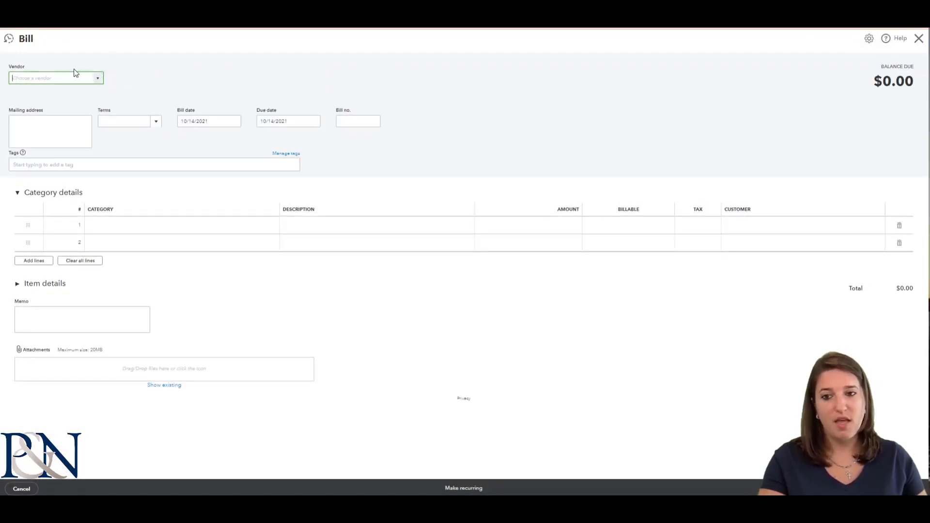
{"action": "left_click_drag", "start_coordinate": [25, 65], "coordinate": [5, 66]}
{"action": "left_click", "coordinate": [44, 82]}
{"action": "left_click_drag", "start_coordinate": [9, 67], "coordinate": [22, 66]}
{"action": "left_click", "coordinate": [38, 78]}
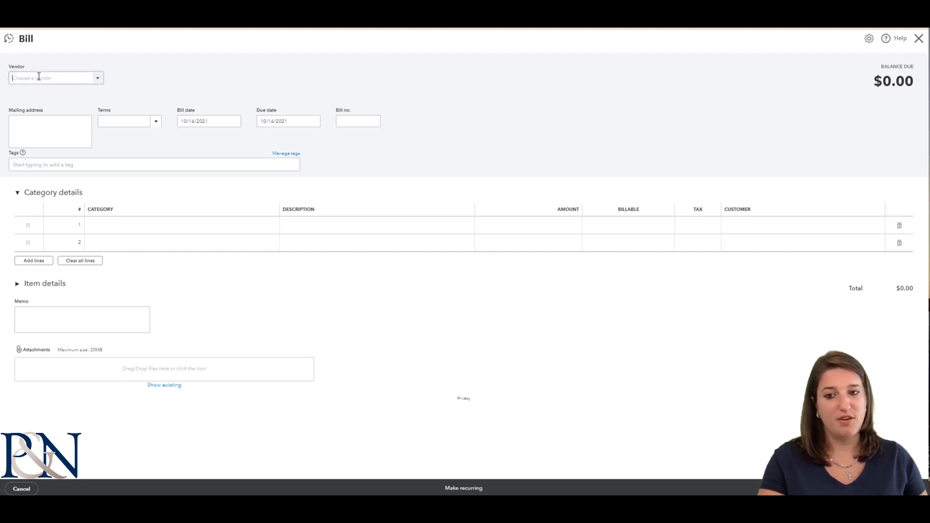
{"action": "left_click", "coordinate": [99, 83]}
{"action": "mouse_move", "coordinate": [118, 106]}
{"action": "left_mouse_down"}
{"action": "mouse_move", "coordinate": [112, 165]}
{"action": "mouse_move", "coordinate": [109, 104]}
{"action": "left_mouse_up"}
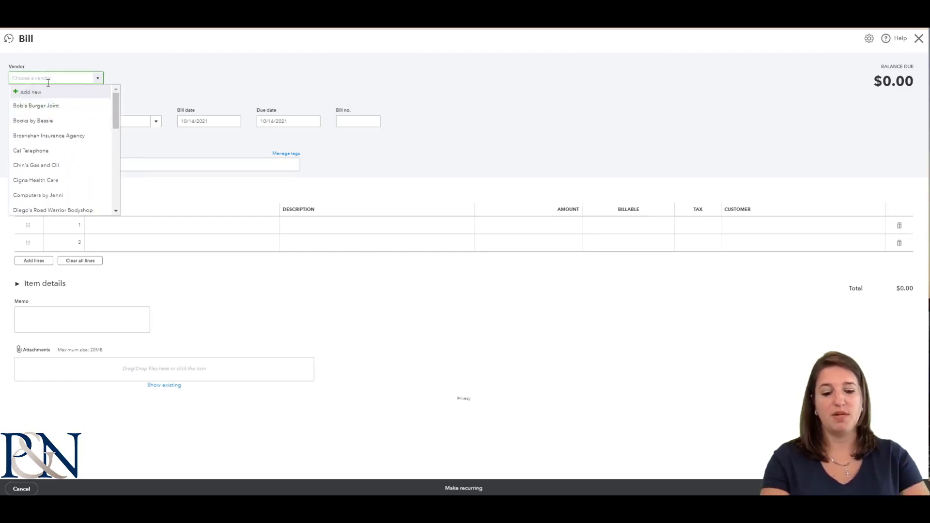
{"action": "type", "text": "Norton Lumber and Building Mat"}
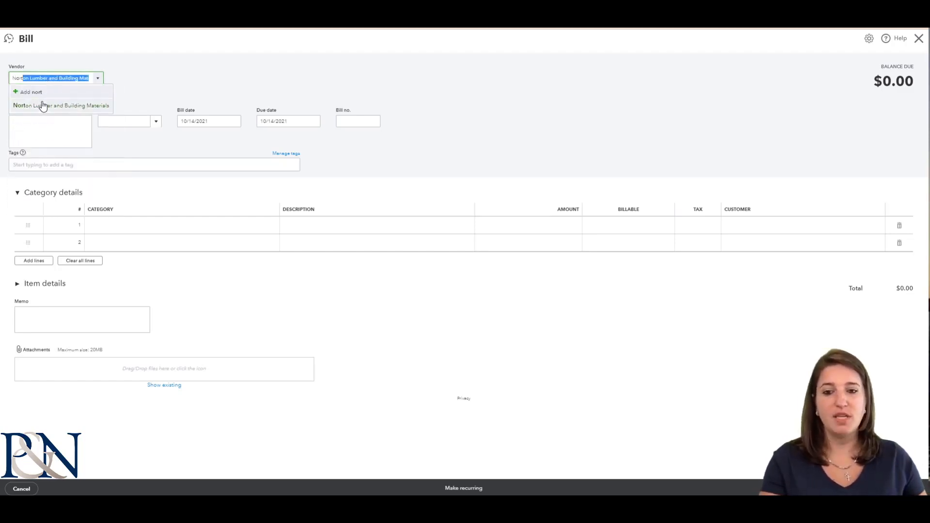
{"action": "left_click", "coordinate": [41, 111]}
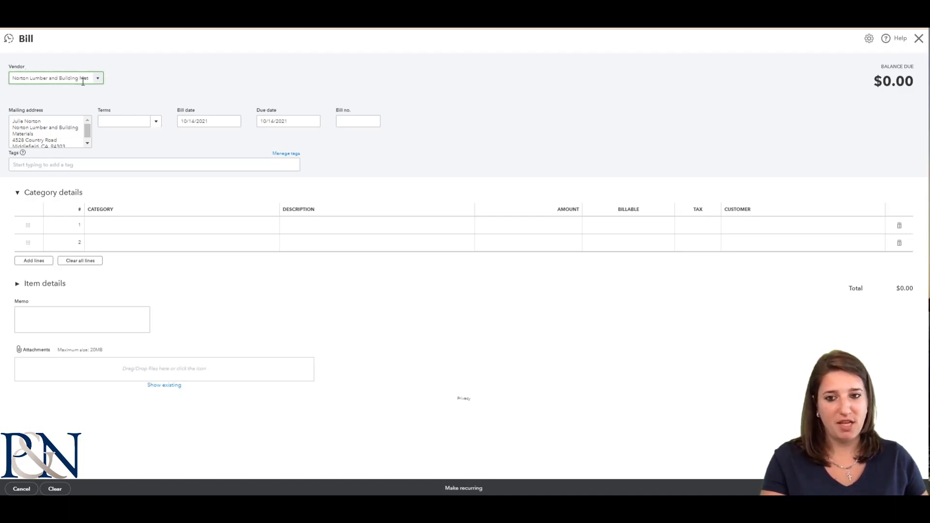
- Set the bill's payment terms to Net 60
{"action": "mouse_move", "coordinate": [87, 130]}
{"action": "left_mouse_down"}
{"action": "mouse_move", "coordinate": [87, 137]}
{"action": "mouse_move", "coordinate": [88, 127]}
{"action": "left_mouse_up"}
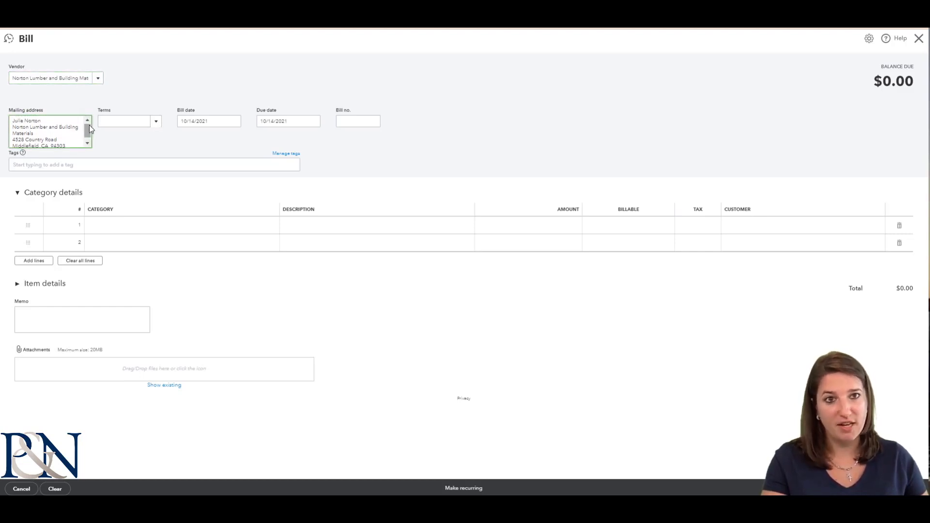
{"action": "left_click", "coordinate": [156, 123]}
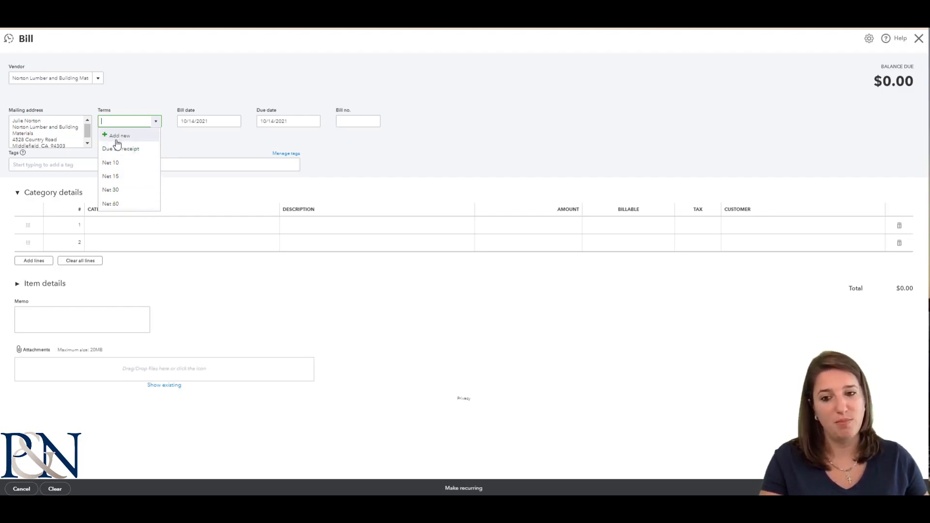
{"action": "left_click", "coordinate": [119, 206]}
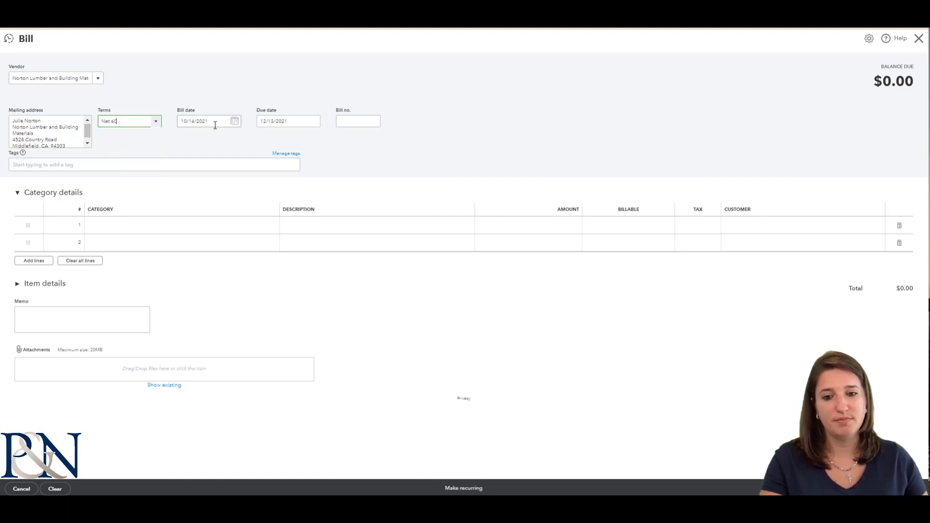
- Set the bill date to 10/01/2021 and enter 1234 as the bill number
{"action": "left_click", "coordinate": [215, 124]}
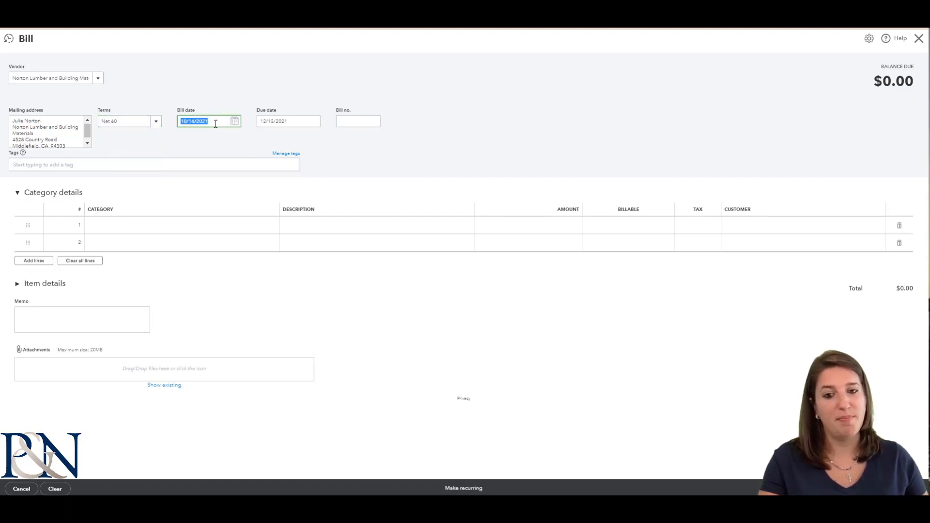
{"action": "type", "text": "10/01/2021"}
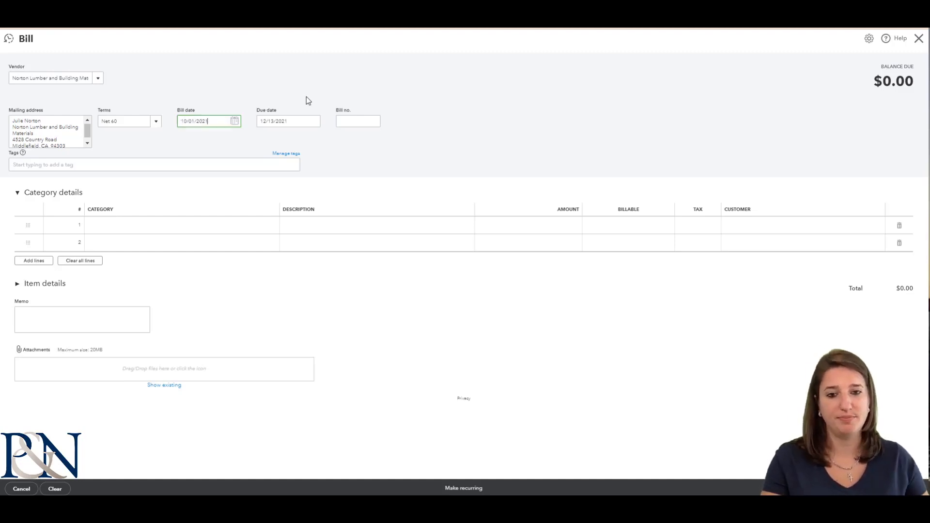
{"action": "left_click", "coordinate": [269, 122]}
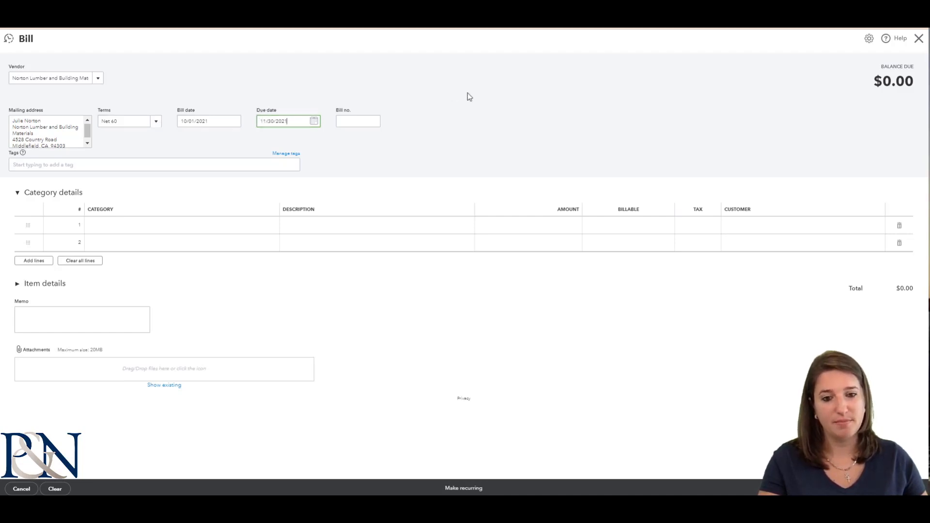
{"action": "left_click", "coordinate": [345, 121]}
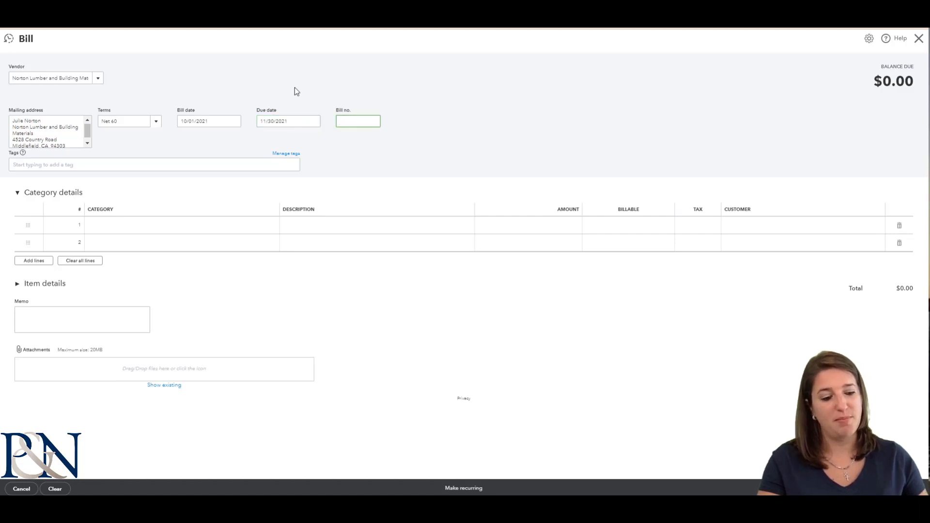
{"action": "type", "text": "1234"}
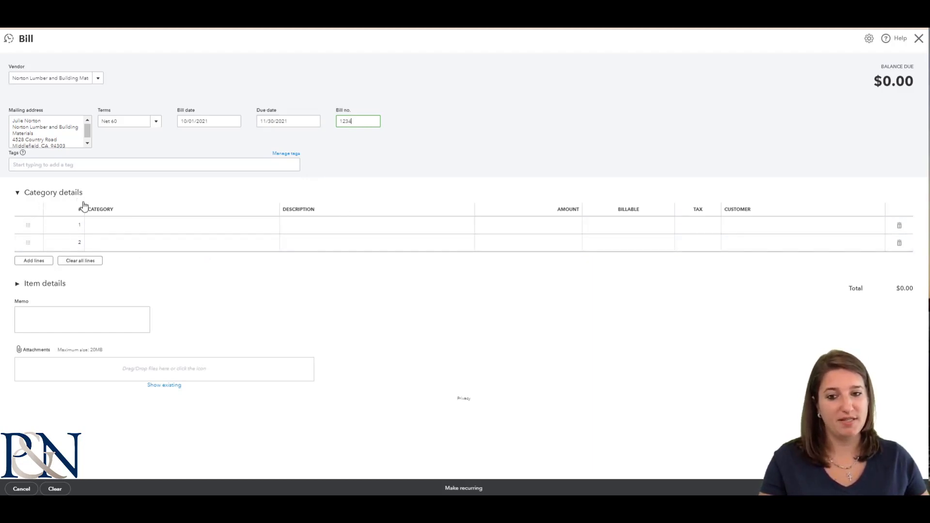
- Assign the first category line to Job Materials under Job Expenses
{"action": "left_click", "coordinate": [171, 227]}
{"action": "type", "text": "Job Expenses"}
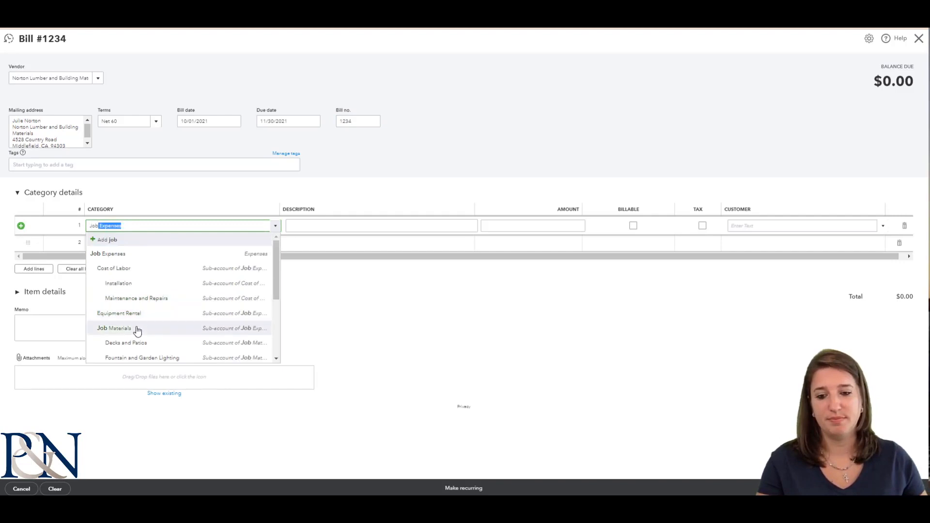
{"action": "left_click", "coordinate": [137, 329]}
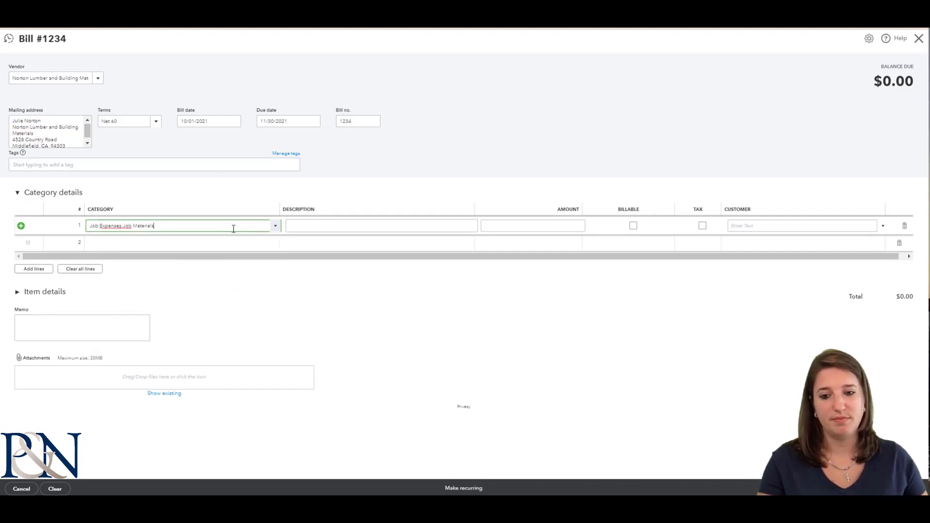
- Describe the first category line as "Lumber for Building A" and set its amount to 1,000.00
{"action": "left_click", "coordinate": [324, 223]}
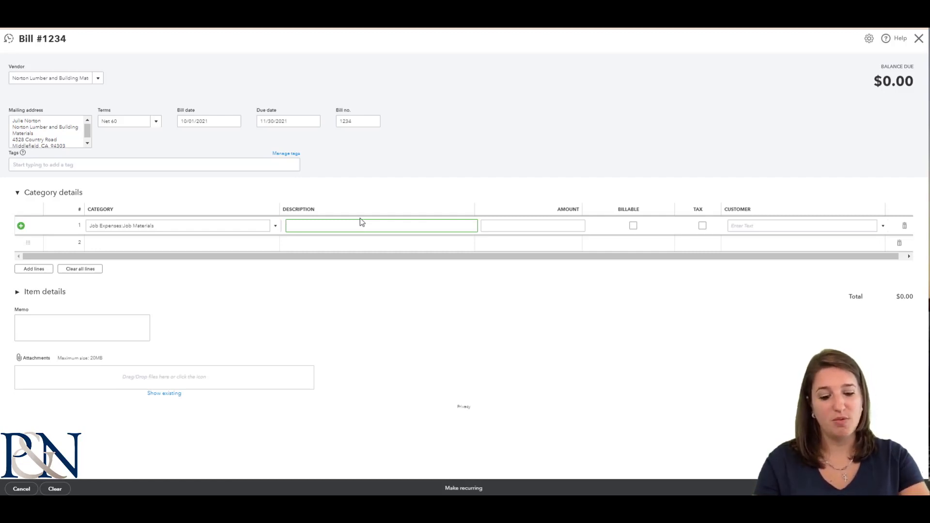
{"action": "type", "text": "Lu"}
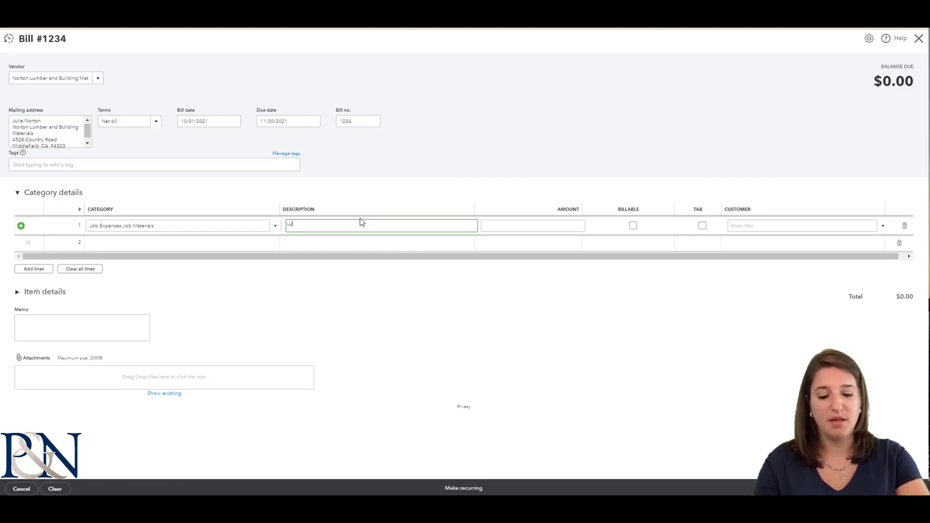
{"action": "type", "text": "mber for Building A"}
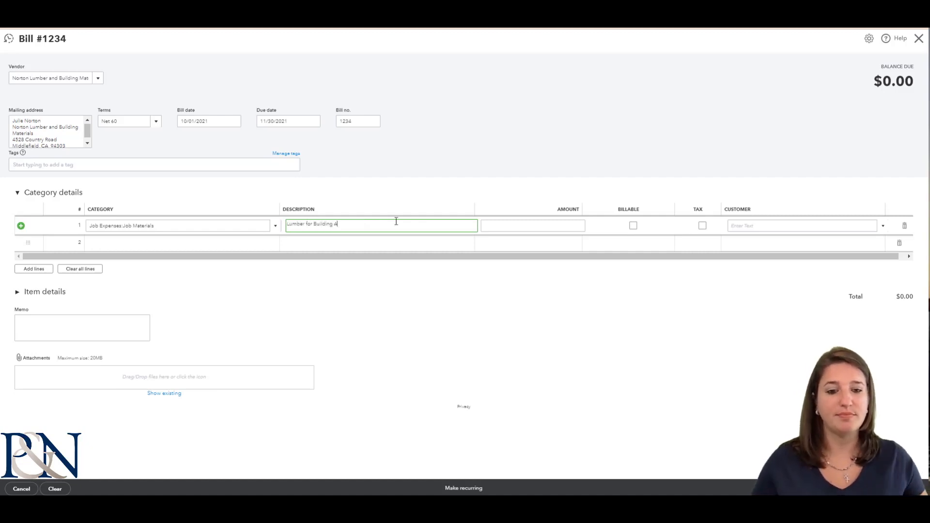
{"action": "left_click", "coordinate": [529, 227]}
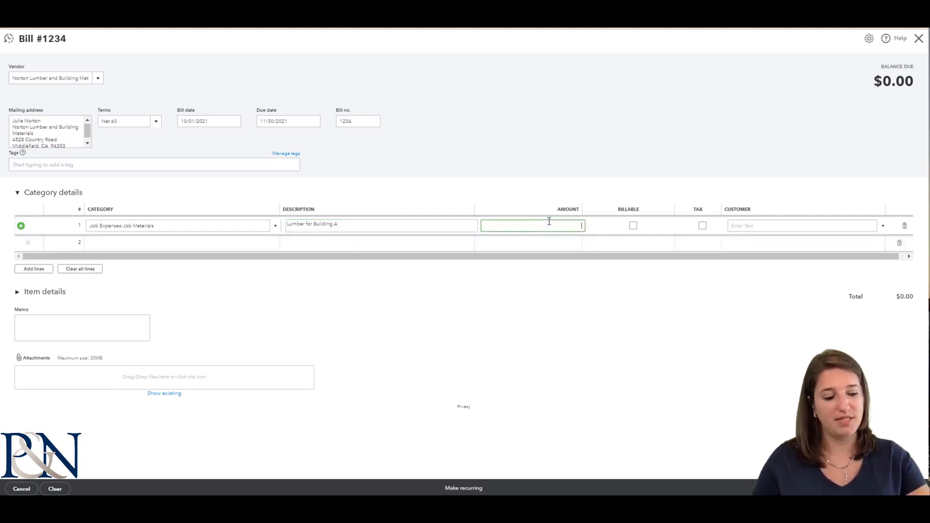
{"action": "type", "text": "1000.0"}
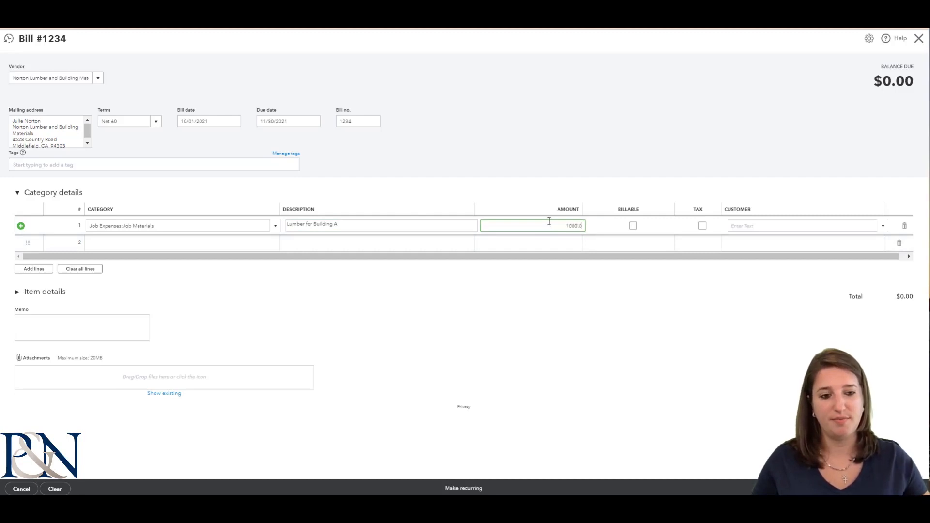
{"action": "left_click", "coordinate": [684, 291]}
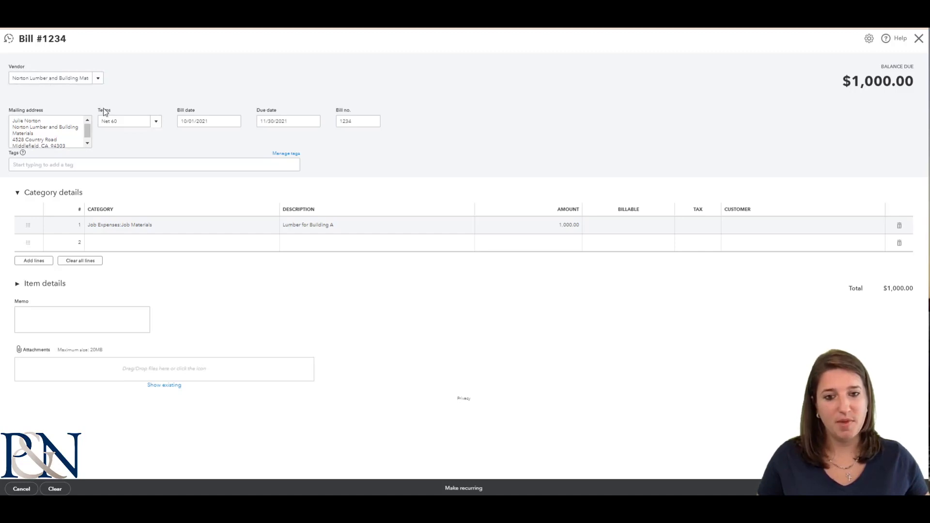
{"action": "left_click", "coordinate": [269, 121]}
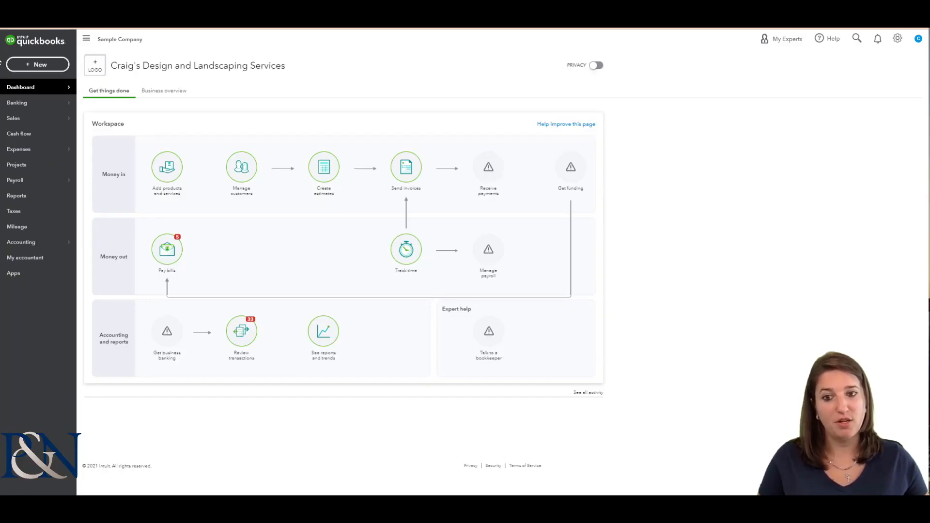
{"action": "left_click", "coordinate": [57, 71]}
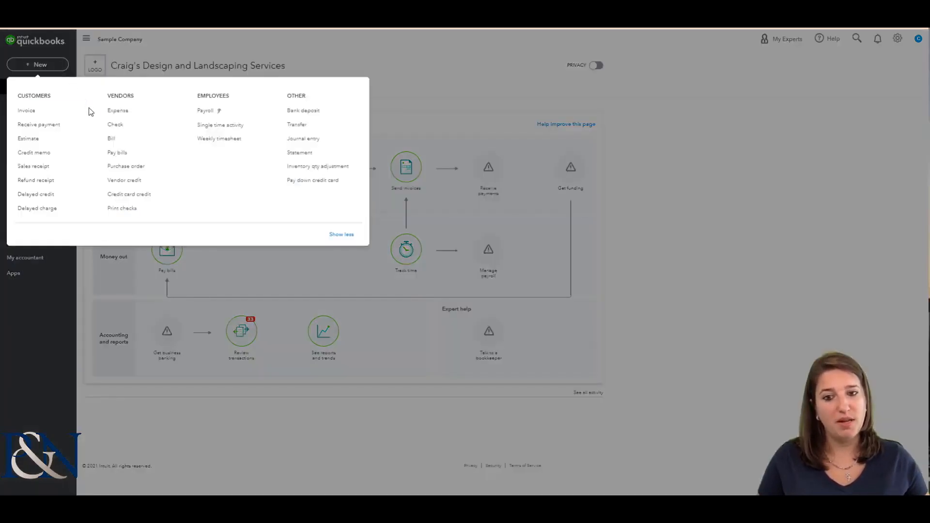
{"action": "left_click", "coordinate": [702, 198]}
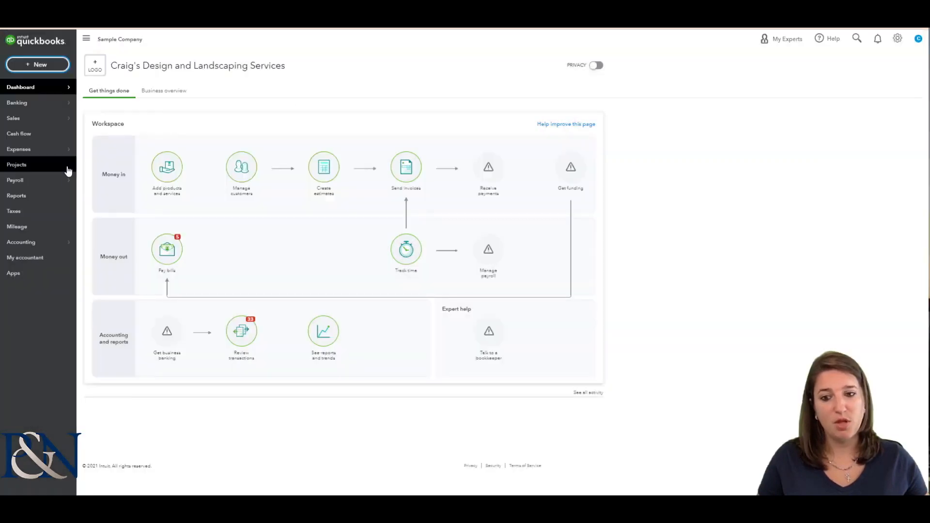
- Open the Norton Lumber and Building Materials record from the vendor list and view the transaction types that can be created there
{"action": "mouse_move", "coordinate": [32, 151]}
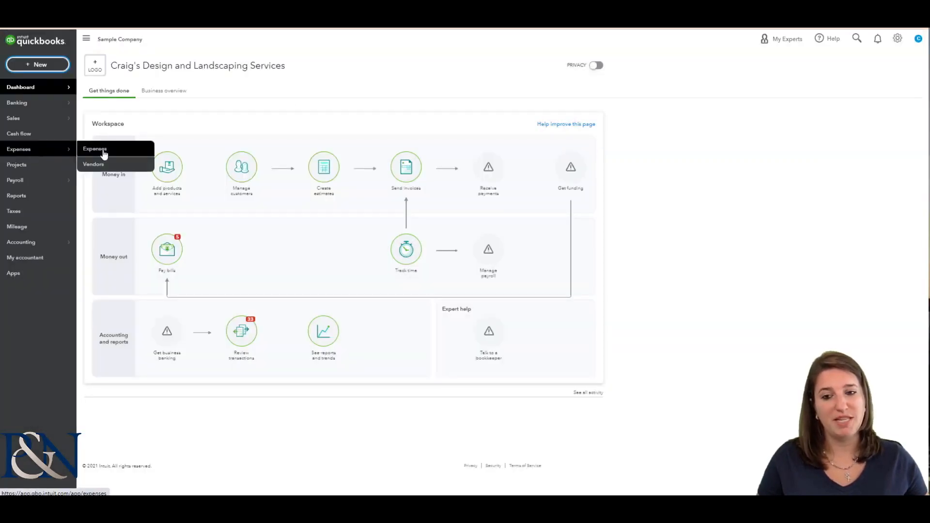
{"action": "left_click", "coordinate": [93, 164]}
{"action": "scroll", "coordinate": [572, 212], "scroll_direction": "down", "scroll_amount": 10}
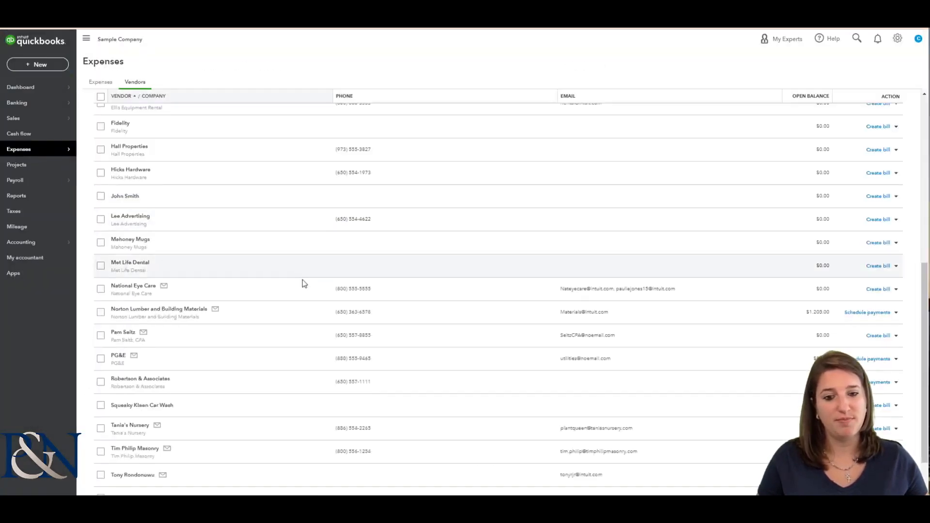
{"action": "left_click", "coordinate": [188, 311]}
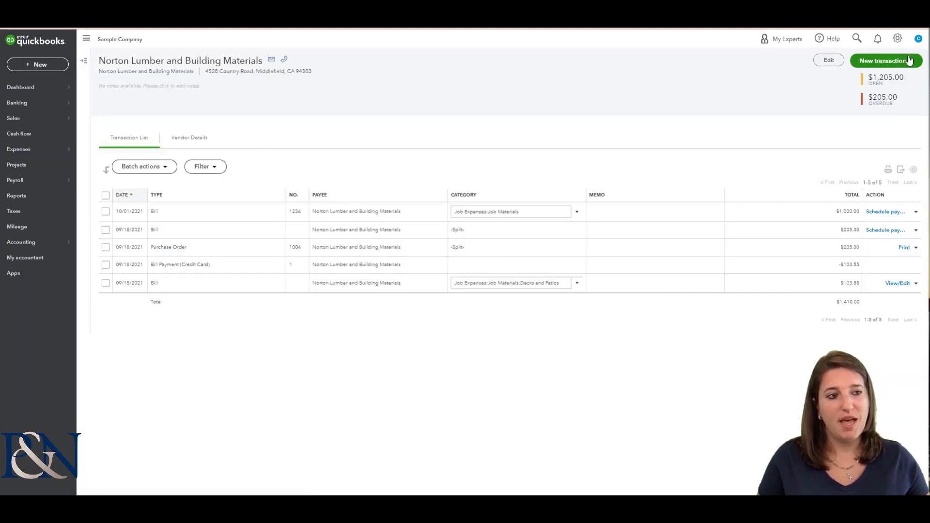
{"action": "left_click", "coordinate": [913, 62]}
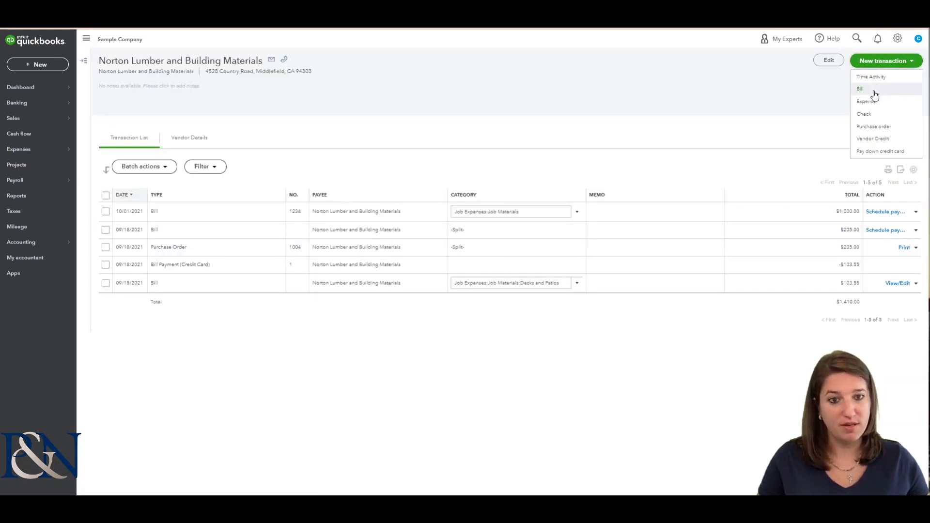
{"action": "left_click", "coordinate": [806, 110]}
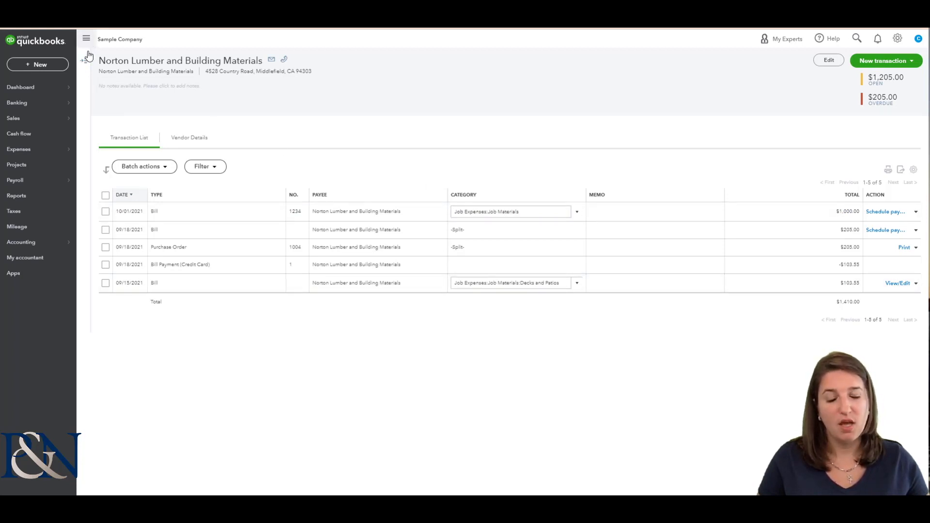
- Return to the vendor list and view the actions available for Norton Lumber and Building Materials
{"action": "mouse_move", "coordinate": [37, 149]}
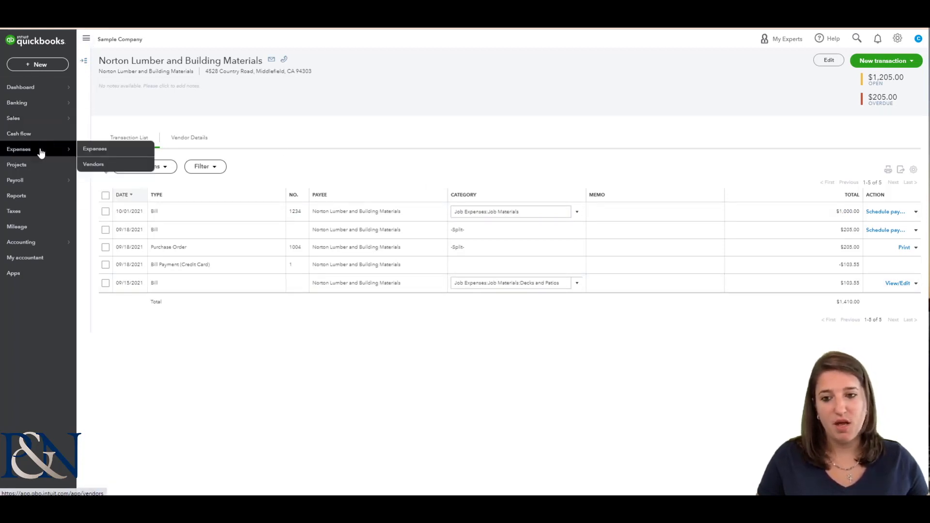
{"action": "left_click", "coordinate": [106, 168]}
{"action": "scroll", "coordinate": [791, 129], "scroll_direction": "down", "scroll_amount": 5}
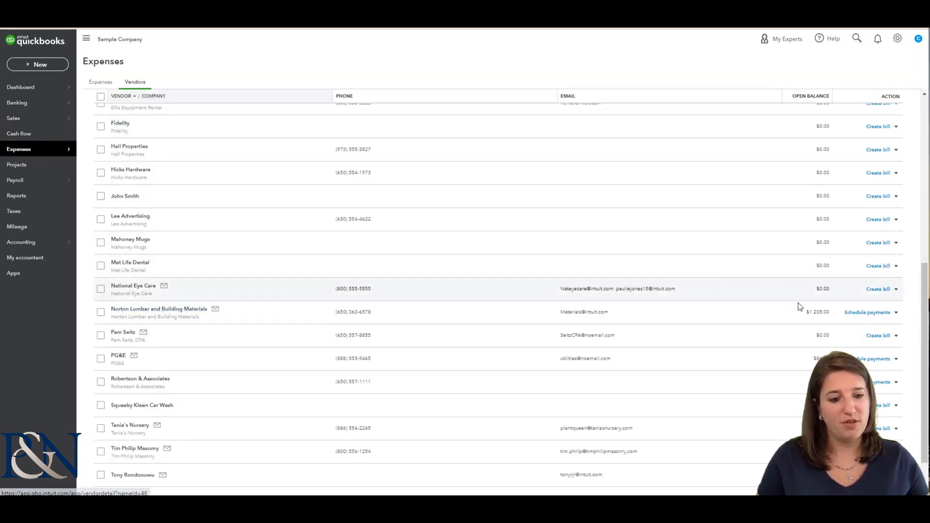
{"action": "left_click", "coordinate": [896, 313]}
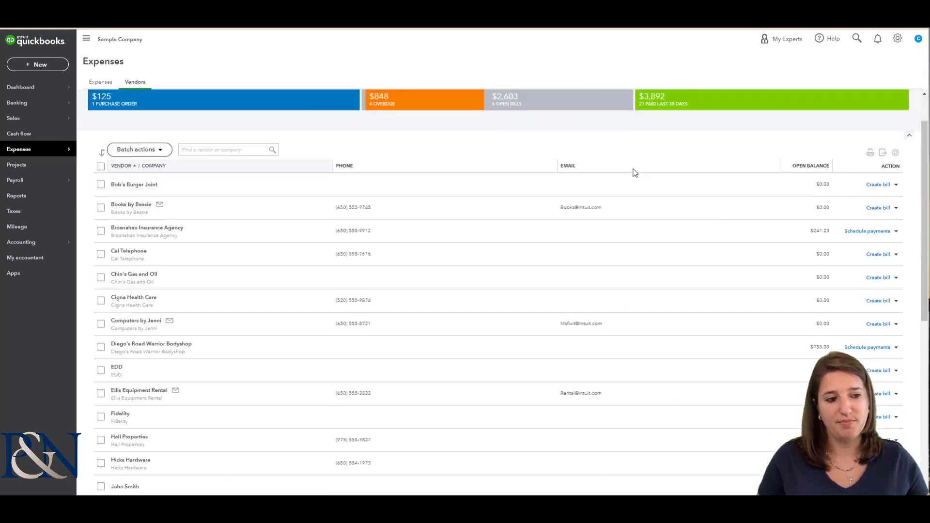
- Open the expense transactions list and view the options for creating a new transaction, including a bill
{"action": "left_click", "coordinate": [101, 82]}
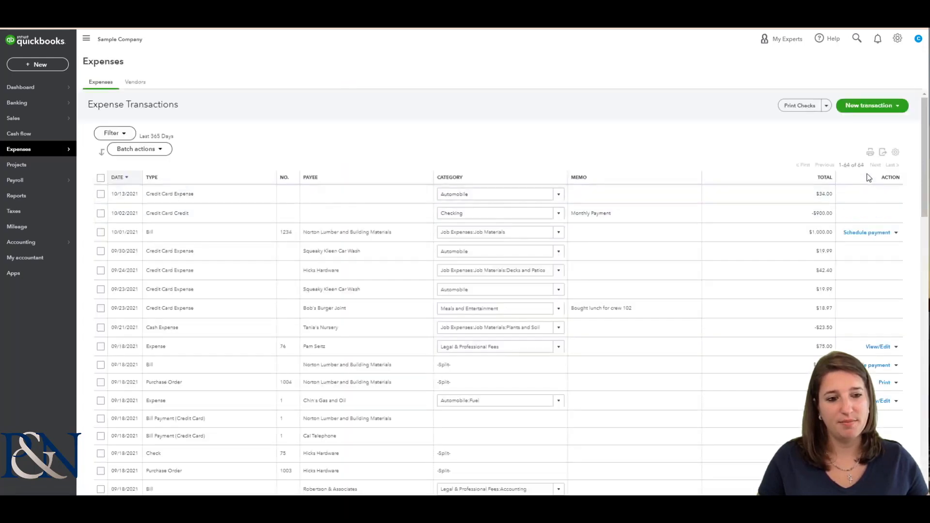
{"action": "left_click", "coordinate": [898, 107]}
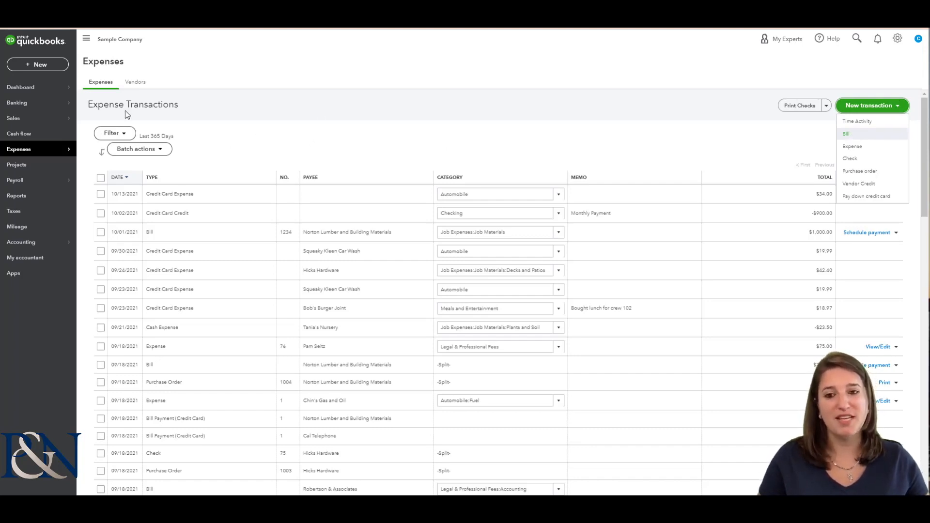
{"action": "left_click", "coordinate": [50, 64]}
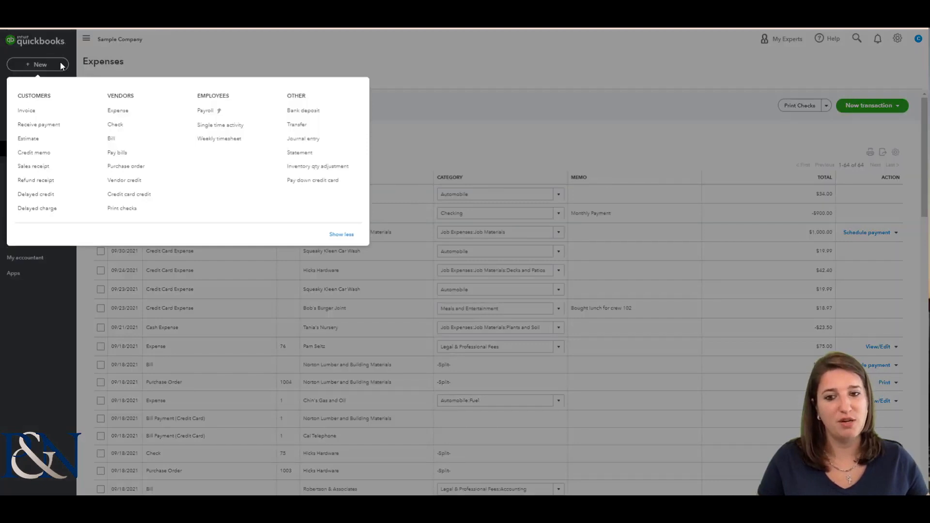